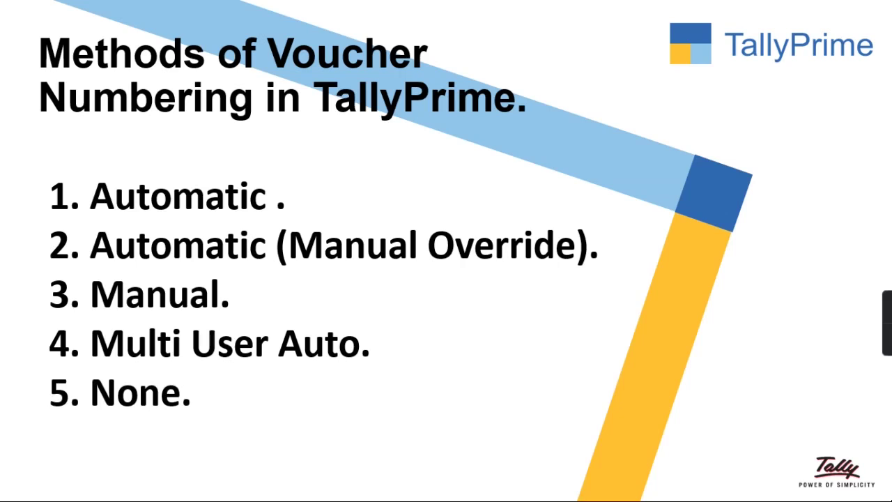
# Leave the numbering-methods slideshow and bring the TallyPrime window to the front.
pyautogui.hotkey('alt', 'Tab')
pyautogui.hotkey('alt', 'Tab')
pyautogui.hotkey('alt', 'Tab')
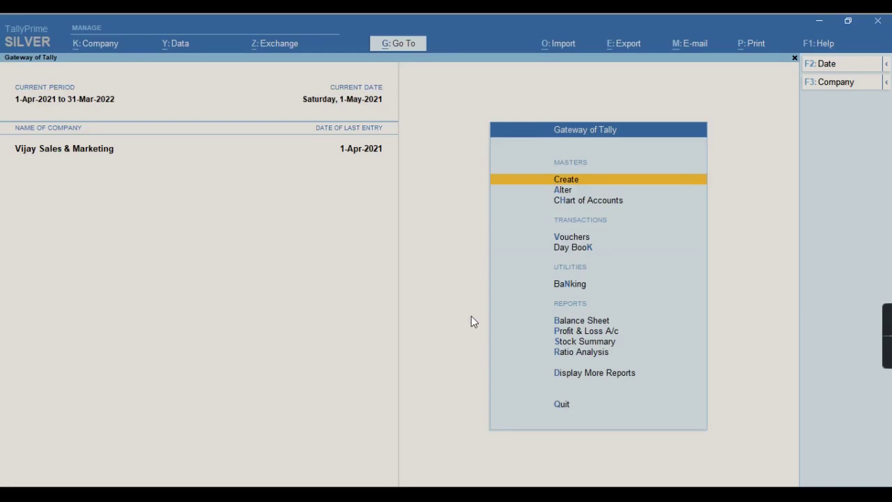
# Create voucher type GST Sales based on Sales, abbreviation Sale, active, with Automatic numbering.
pyautogui.press('Return')
pyautogui.press('Down')
pyautogui.press('Down')
pyautogui.press('Down')
pyautogui.press('Down')
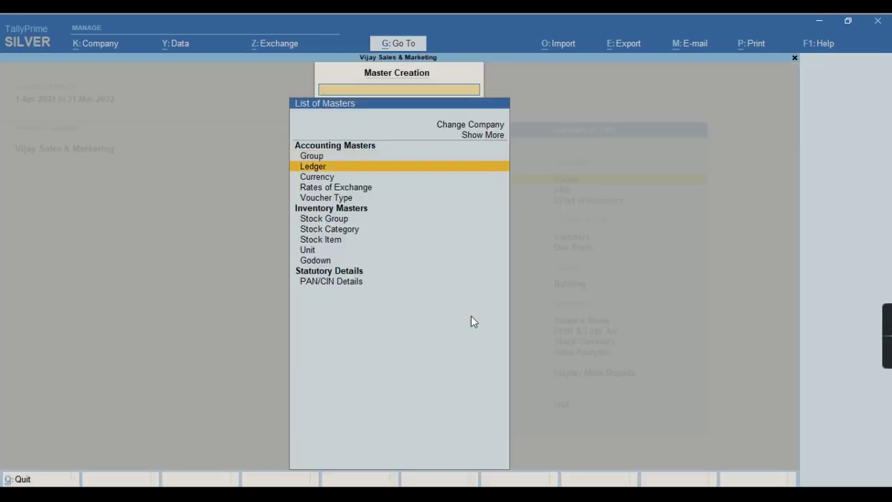
pyautogui.press('Return')
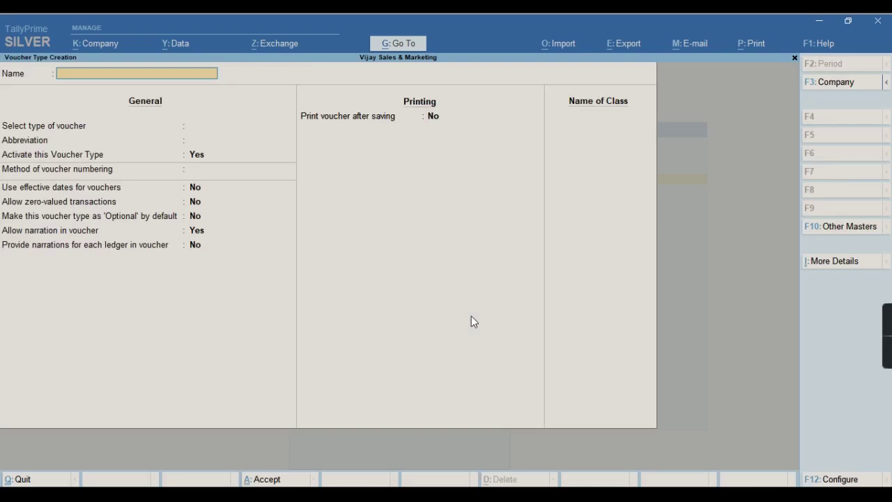
pyautogui.write('GST Sales')
pyautogui.press('Return')
pyautogui.write('Sal')
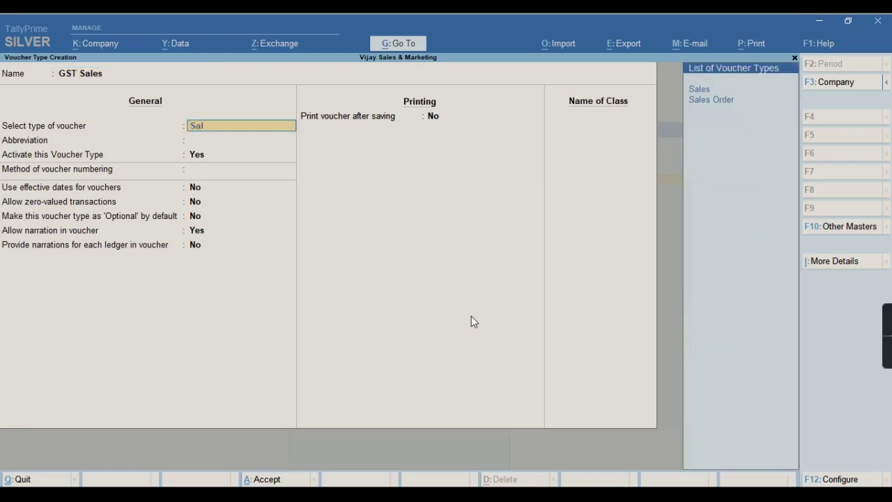
pyautogui.press('Return')
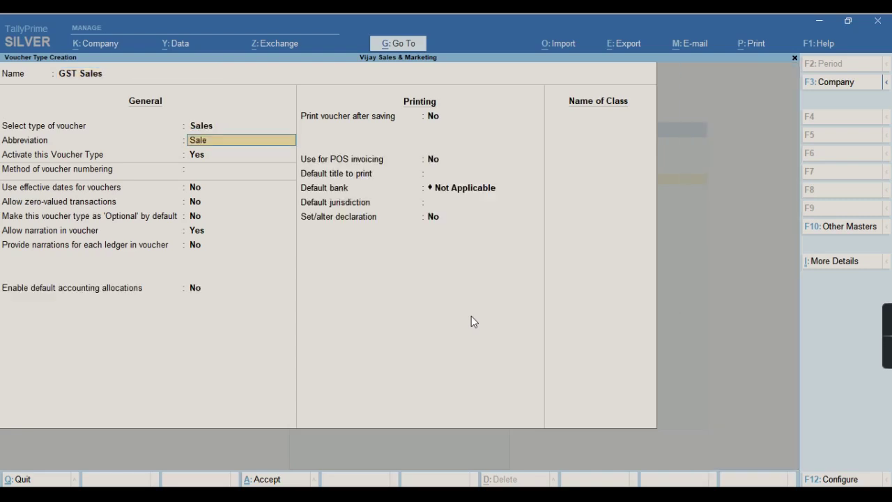
pyautogui.press('Return')
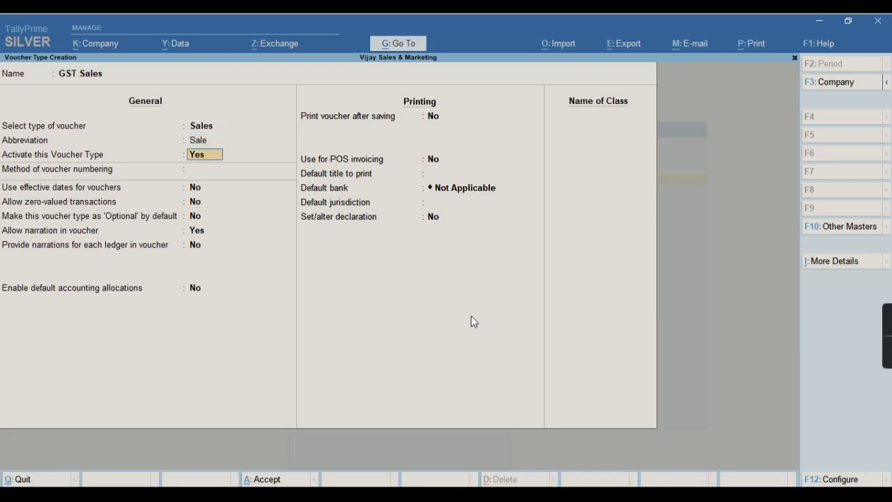
pyautogui.press('Return')
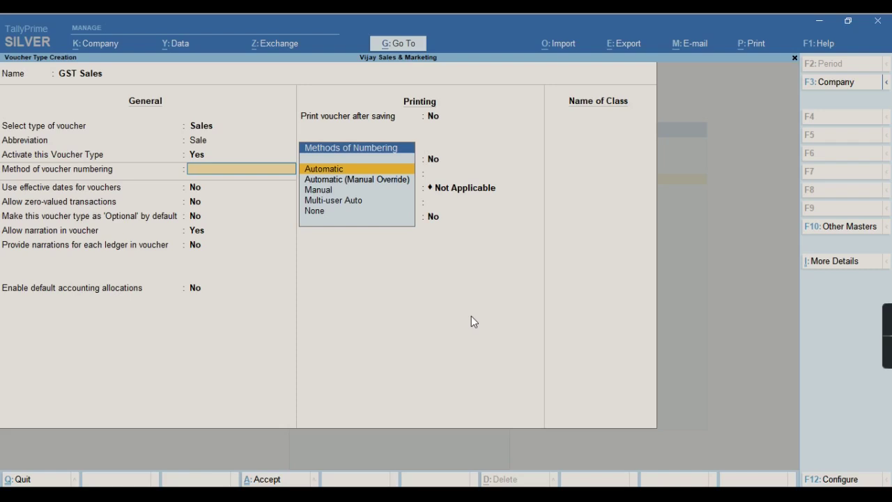
pyautogui.press('Return')
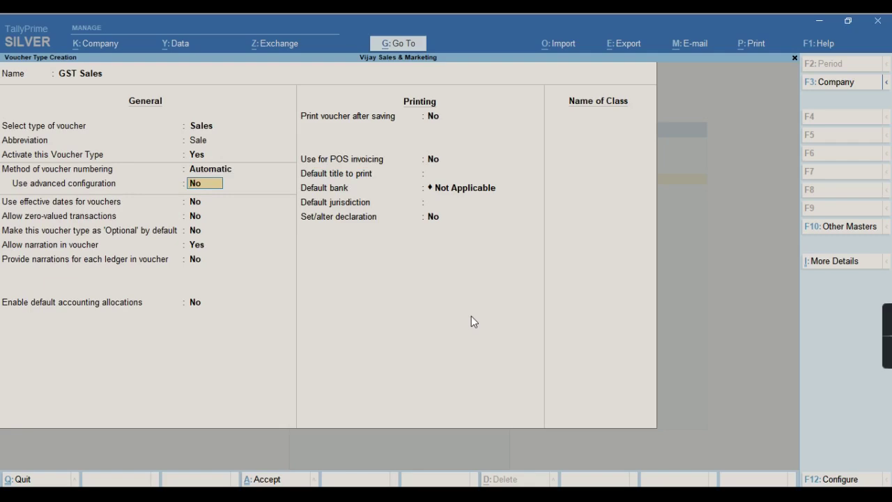
# Turn on advanced configuration: starting number 750, numerical width 5, prefill with zero Yes.
pyautogui.write('y')
pyautogui.press('Return')
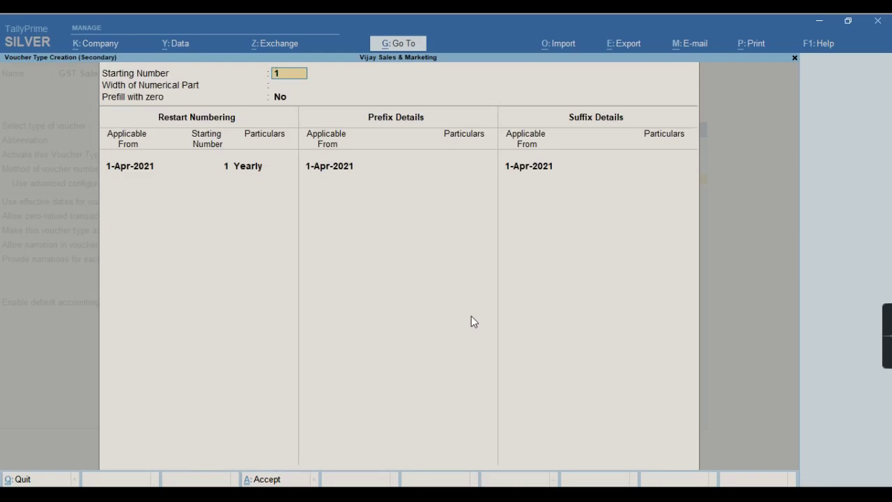
pyautogui.write('750')
pyautogui.press('Return')
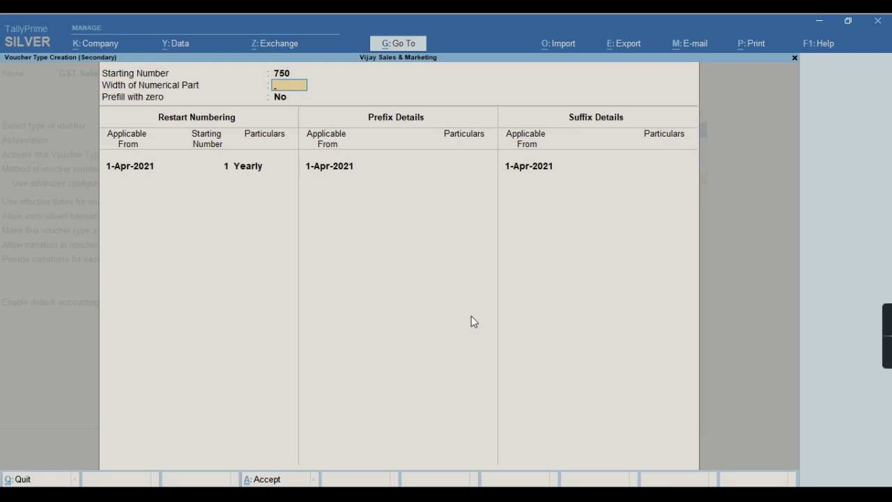
pyautogui.write('5')
pyautogui.press('Return')
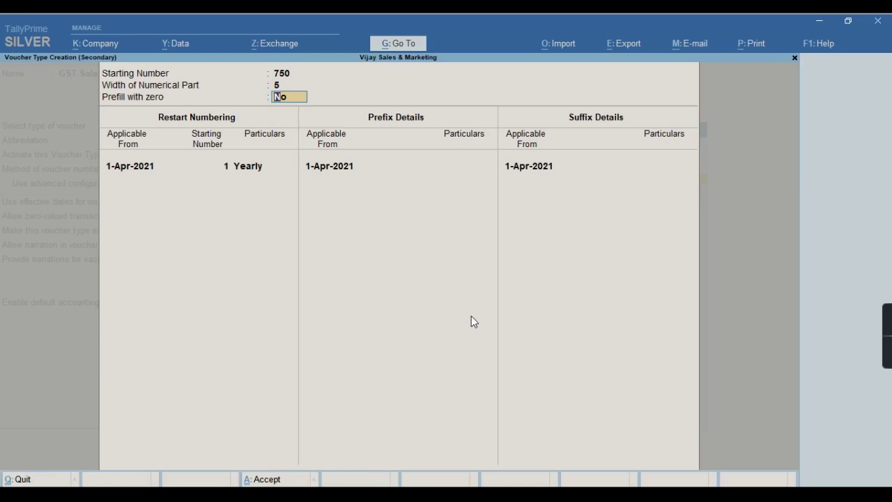
pyautogui.write('y')
pyautogui.press('Return')
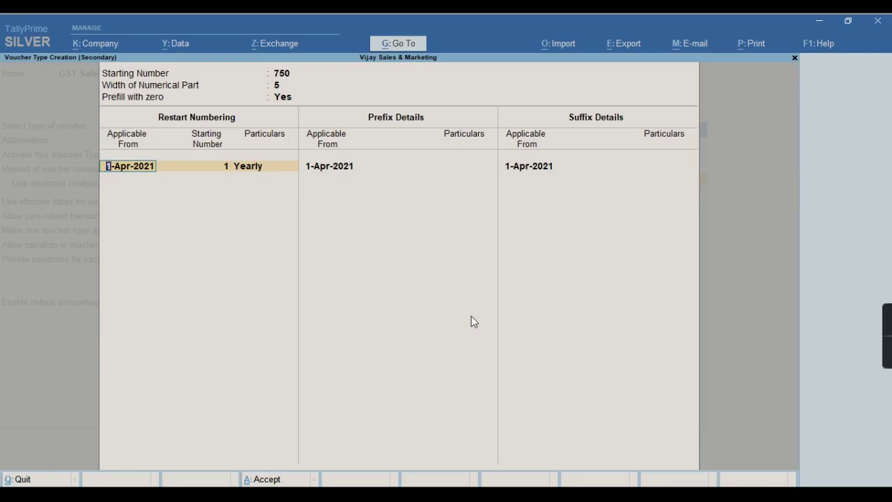
# Restart numbering yearly at 750 from 1-Jan-2022.
pyautogui.write('jan22')
pyautogui.press('Return')
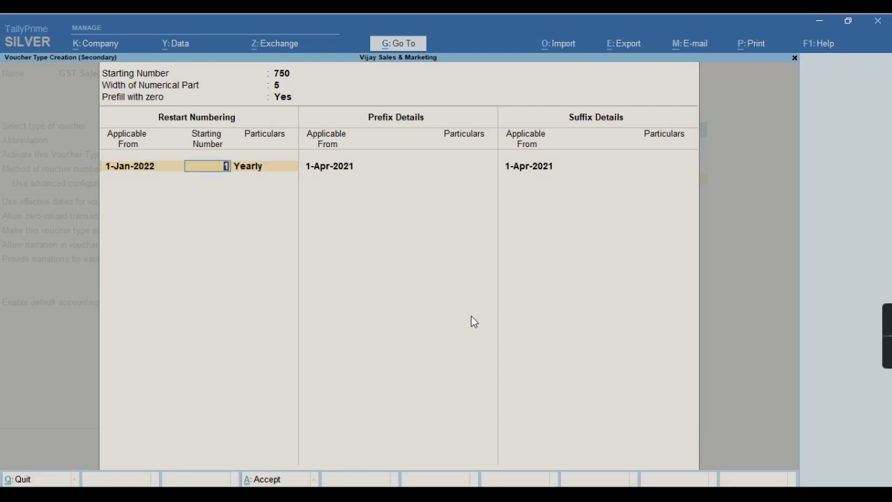
pyautogui.write('750')
pyautogui.press('Return')
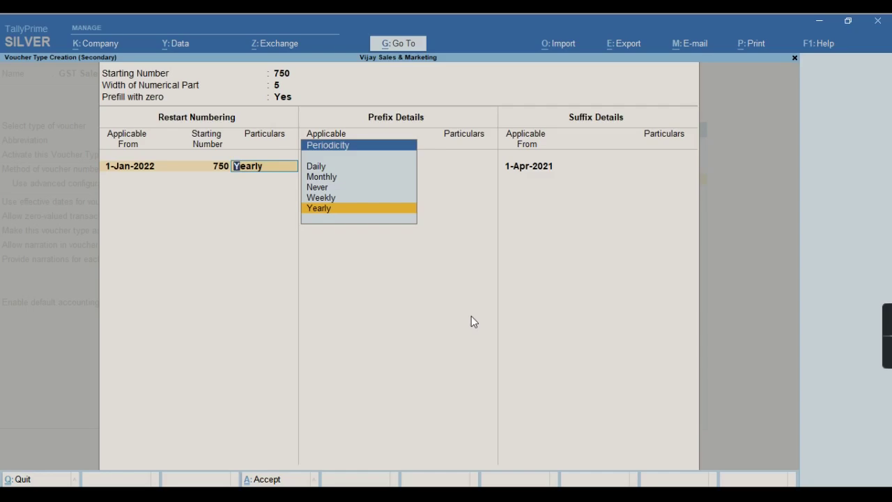
pyautogui.press('Return')
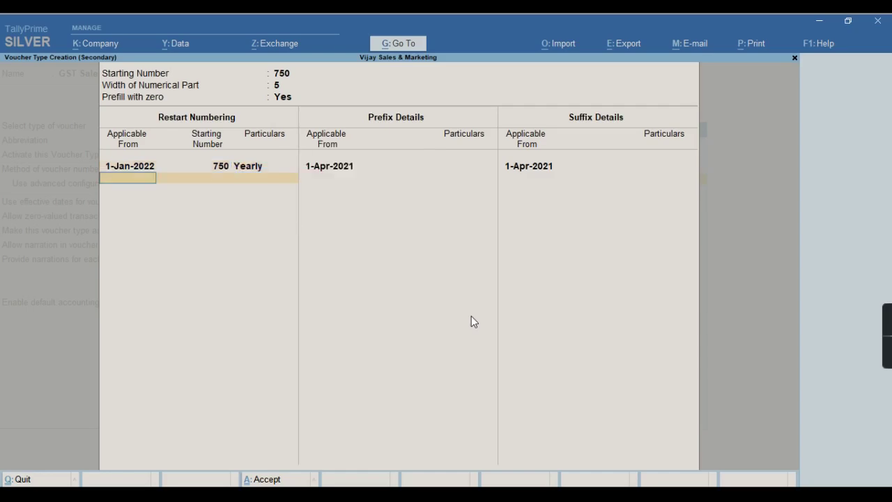
pyautogui.press('Return')
# Add prefix GST/ and suffix /20-21, both applicable from 1-Jan-2022.
pyautogui.write('j')
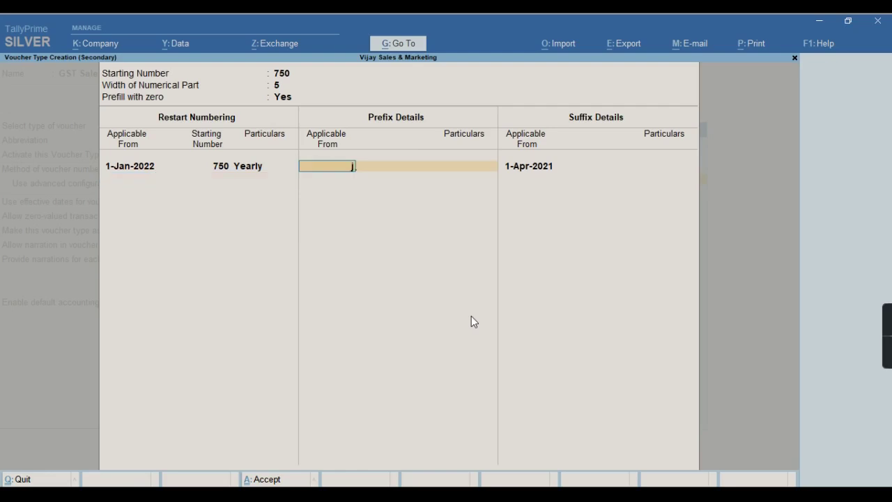
pyautogui.write('an22')
pyautogui.press('Return')
pyautogui.write('GST/_')
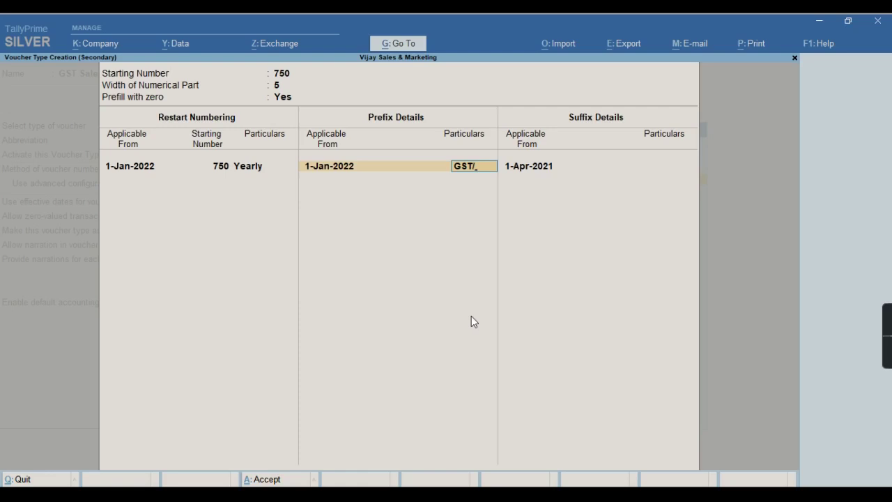
pyautogui.press('Return')
pyautogui.press('Return')
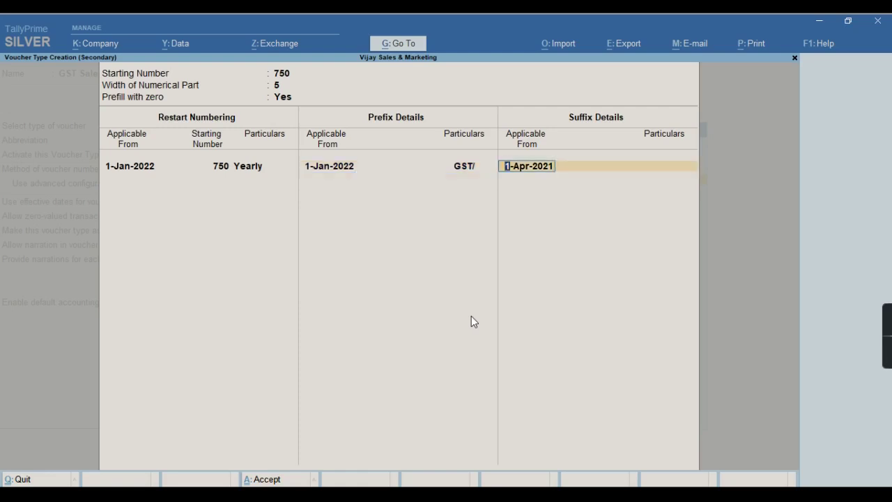
pyautogui.write('JAN22')
pyautogui.press('Return')
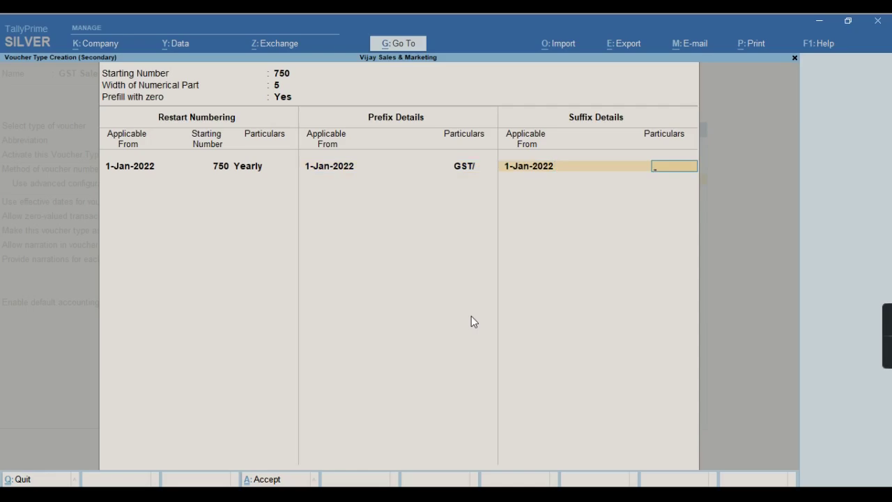
pyautogui.write('/20-21')
pyautogui.press('Return')
# Save the GST Sales voucher type and return to Gateway of Tally.
pyautogui.press('ctrl')
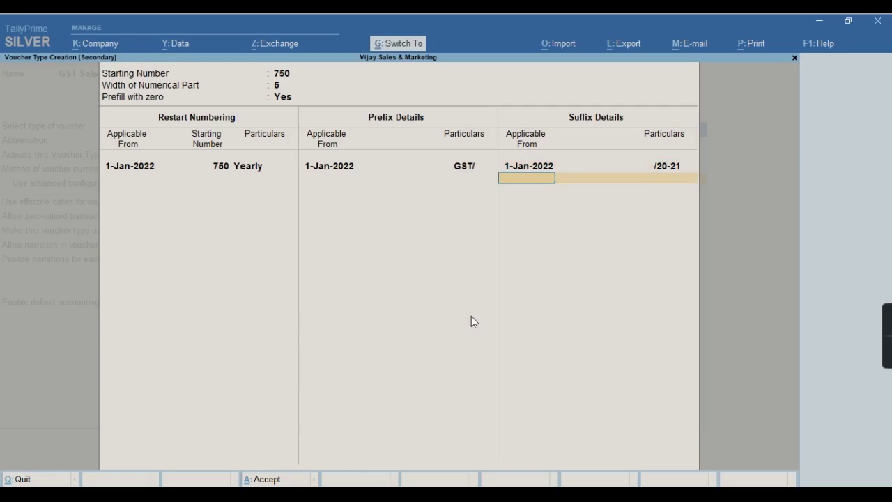
pyautogui.hotkey('ctrl', 'a')
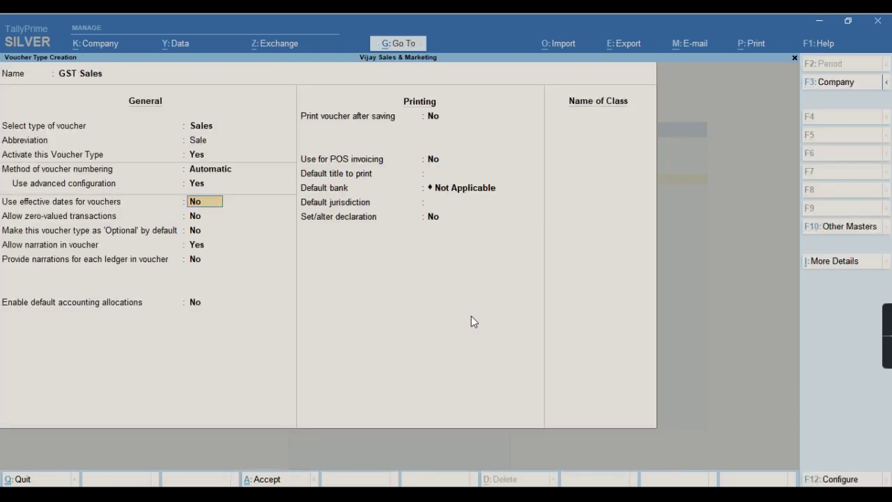
pyautogui.press('ctrl')
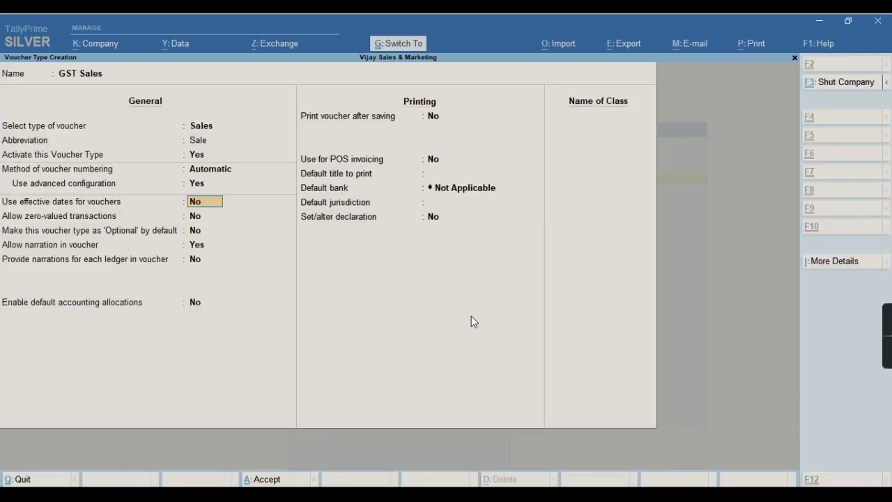
pyautogui.hotkey('ctrl', 'a')
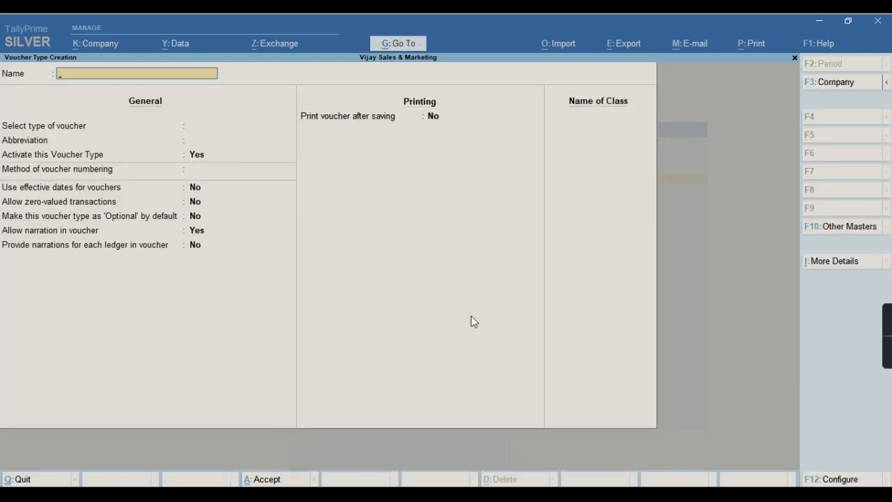
pyautogui.press('Escape')
pyautogui.press('y')
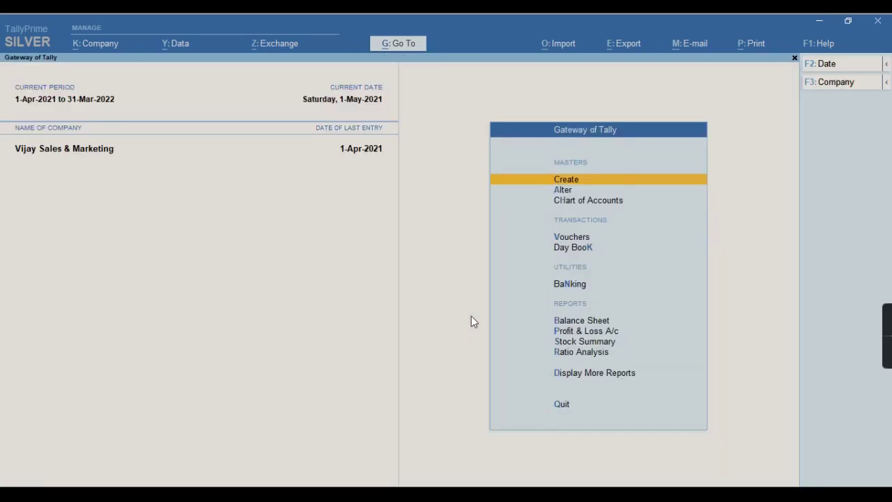
# Open a new voucher in voucher entry using the GST Sales type.
pyautogui.press('v')
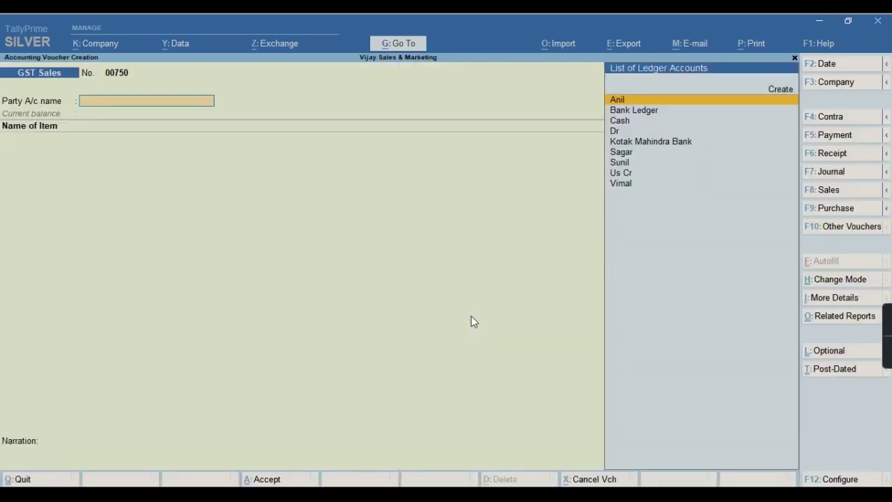
pyautogui.press('F8')
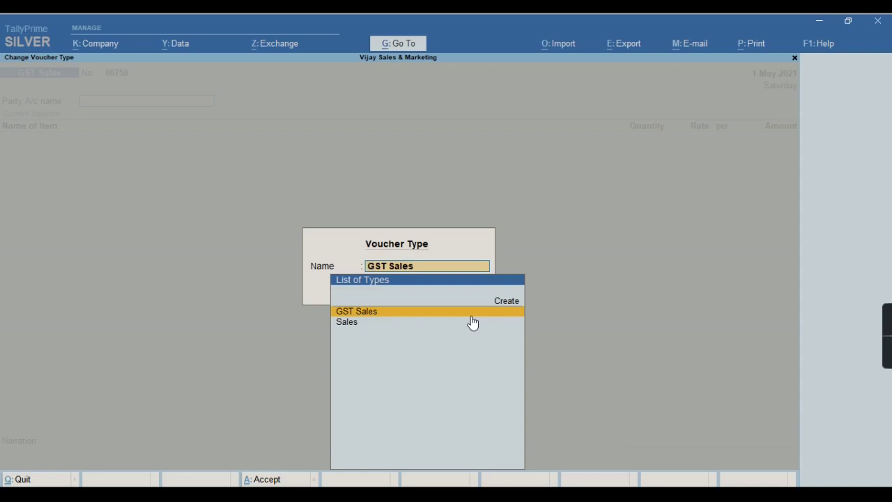
pyautogui.press('Return')
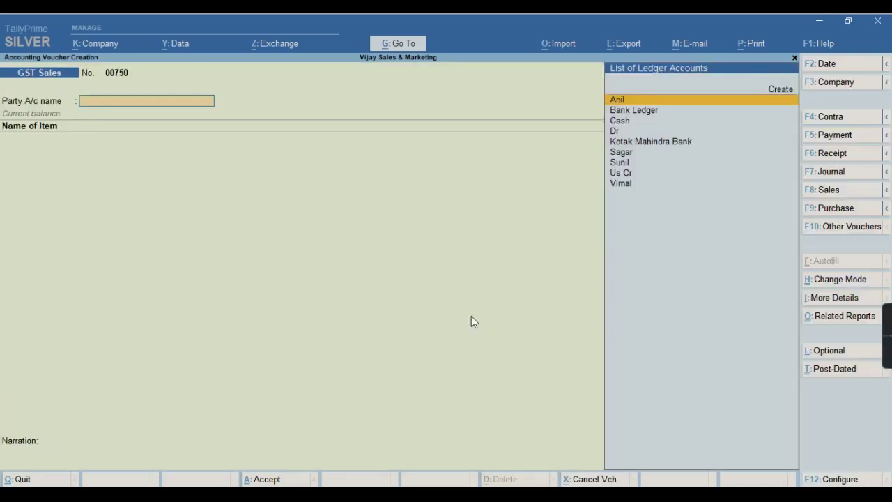
# Redate the voucher to 1-Jan-2022, check its GST/00750/20-21 number, then quit voucher entry.
pyautogui.press('F2')
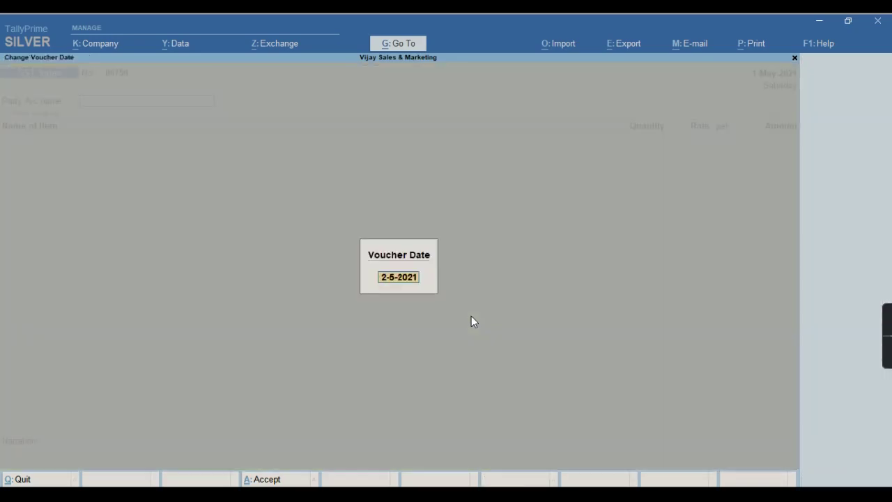
pyautogui.write('jan22')
pyautogui.press('Return')
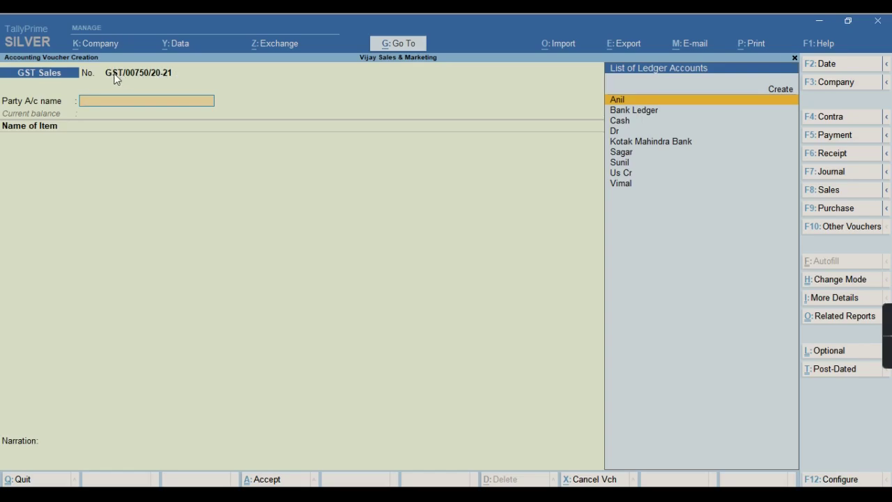
pyautogui.press('Escape')
pyautogui.press('Return')
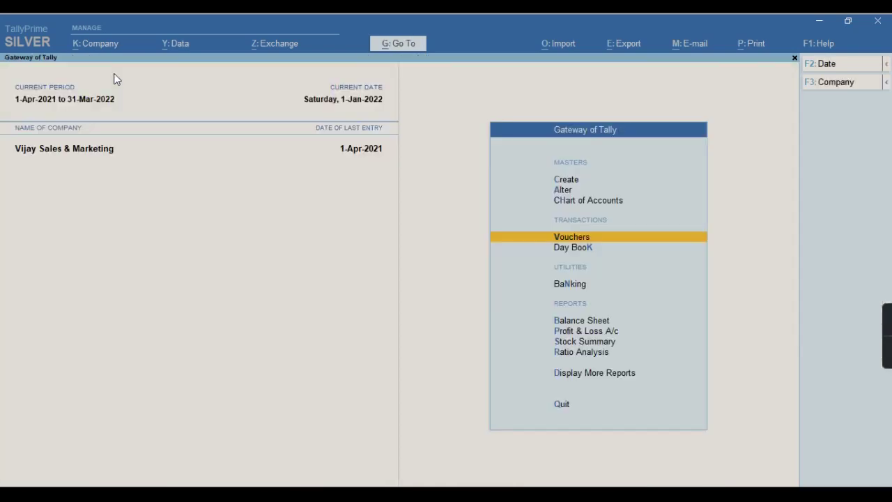
# Start a new voucher type named Auto Manual Sales based on Sales.
pyautogui.press('Up')
pyautogui.press('Up')
pyautogui.press('Up')
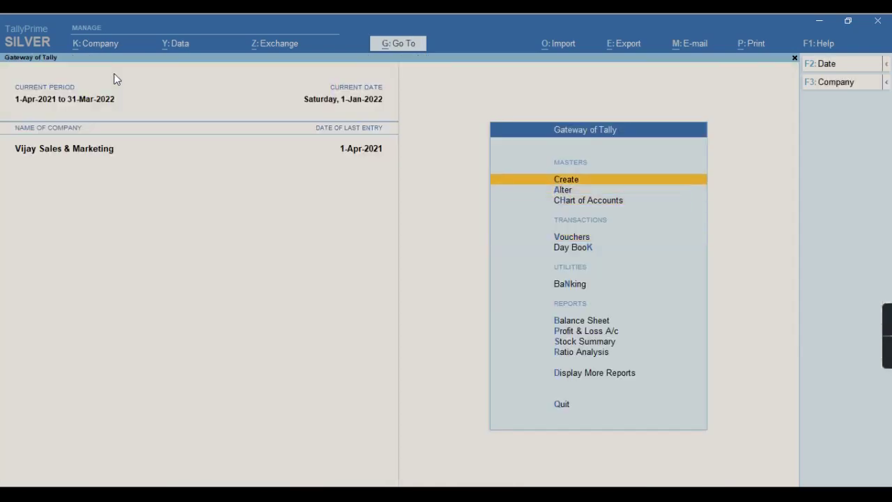
pyautogui.press('Return')
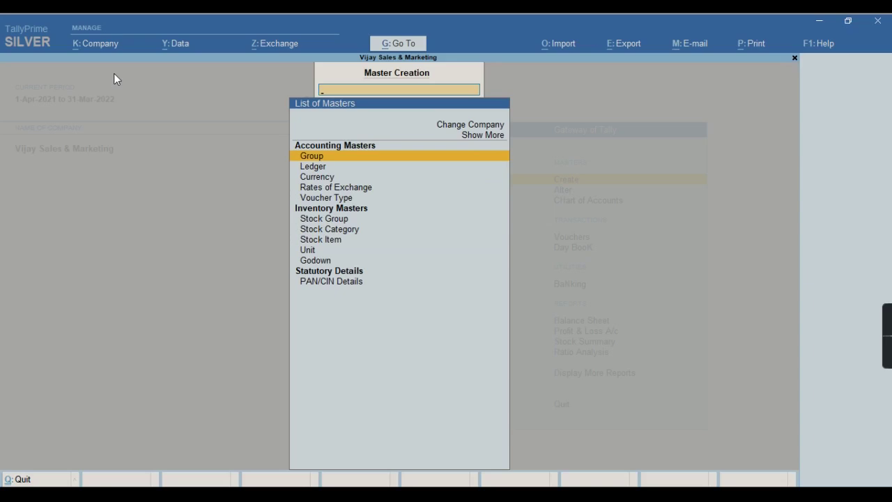
pyautogui.press('Down')
pyautogui.press('Down')
pyautogui.press('Down')
pyautogui.press('Down')
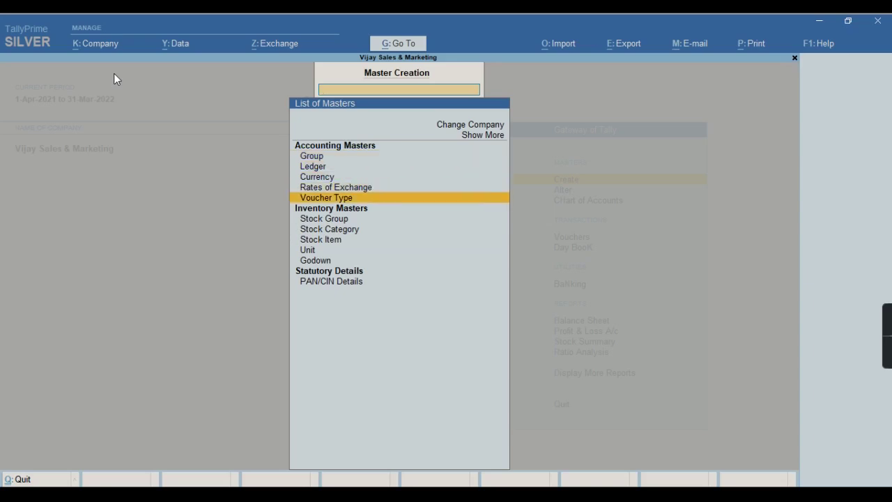
pyautogui.press('Return')
pyautogui.write('Auto Manual S')
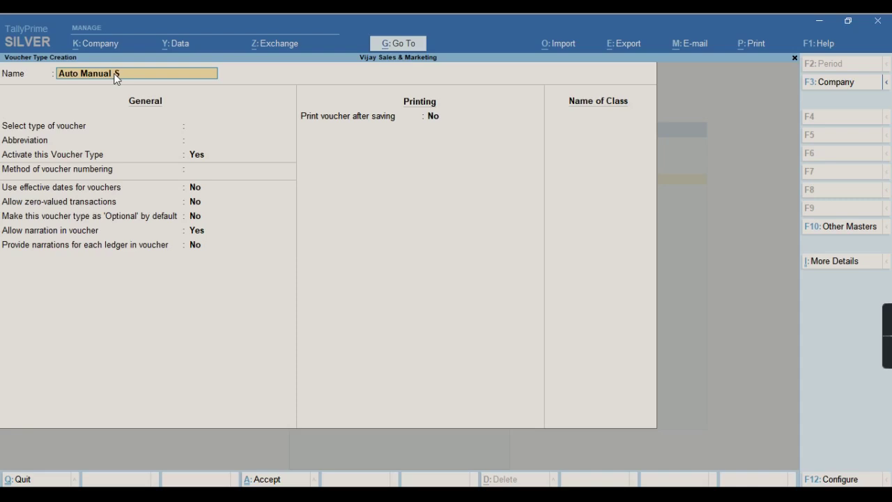
pyautogui.write('ales')
pyautogui.press('Return')
pyautogui.write('Sa')
pyautogui.press('Return')
pyautogui.press('Return')
pyautogui.press('Return')
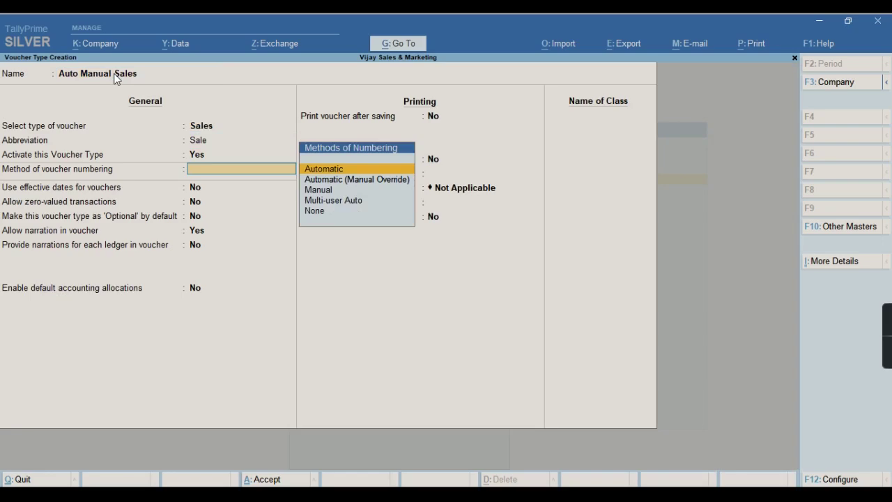
# Give it Automatic (Manual Override) numbering with duplicates prevented, advanced configuration off, and save.
pyautogui.press('Down')
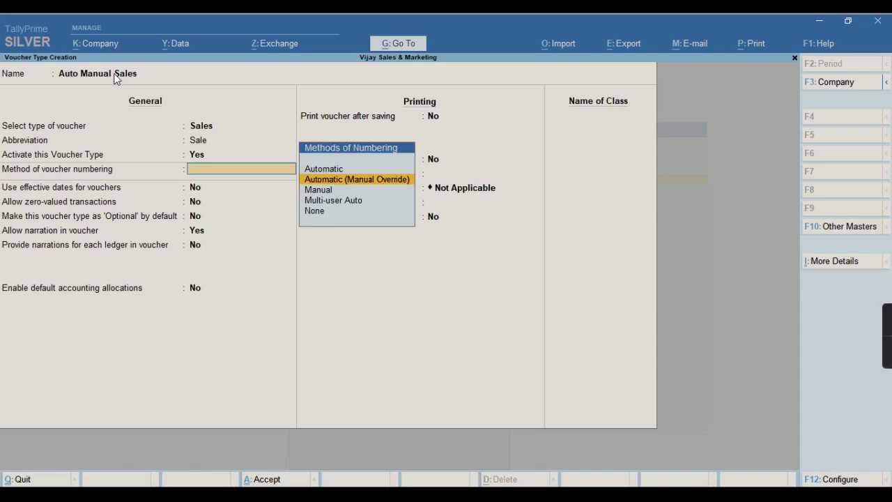
pyautogui.press('Return')
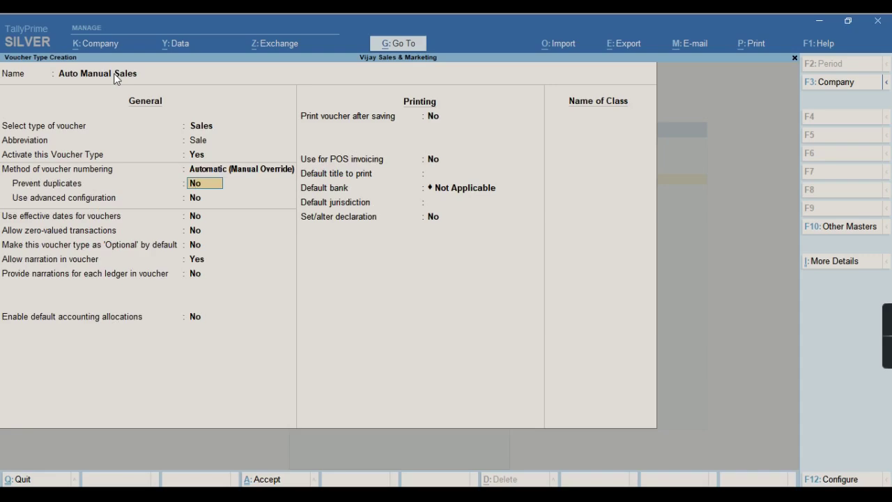
pyautogui.press('Return')
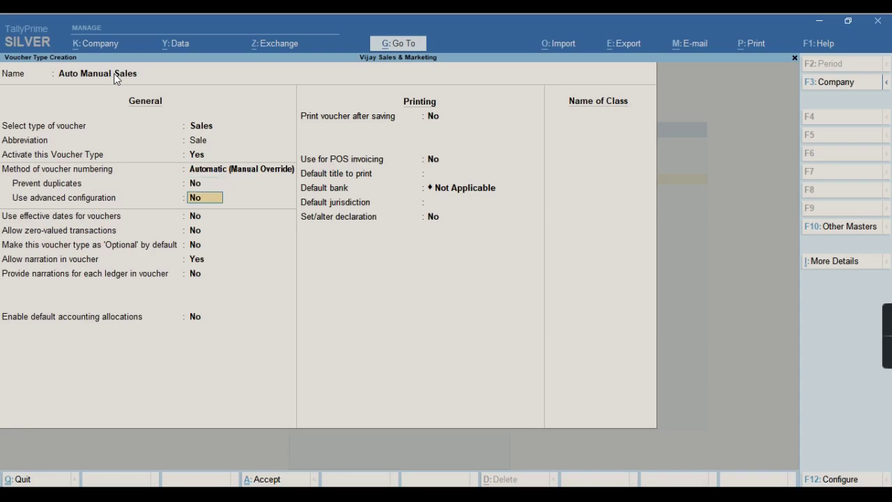
pyautogui.press('y')
pyautogui.press('Return')
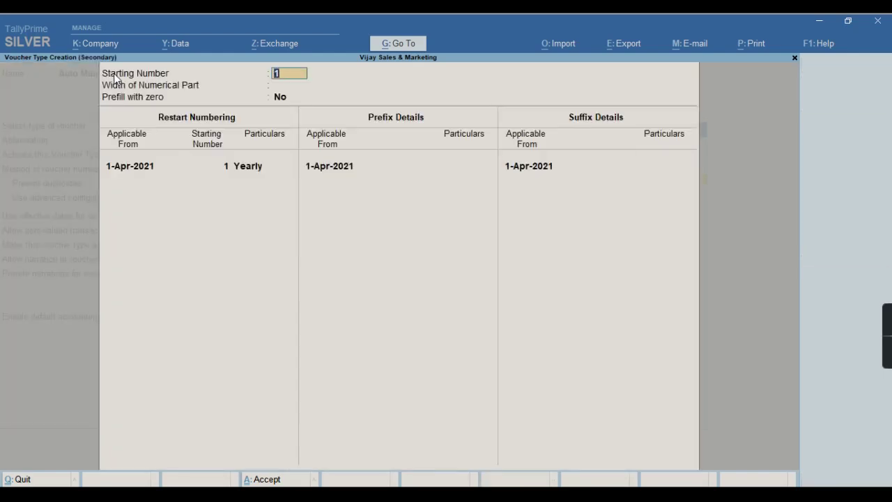
pyautogui.hotkey('ctrl', 'a')
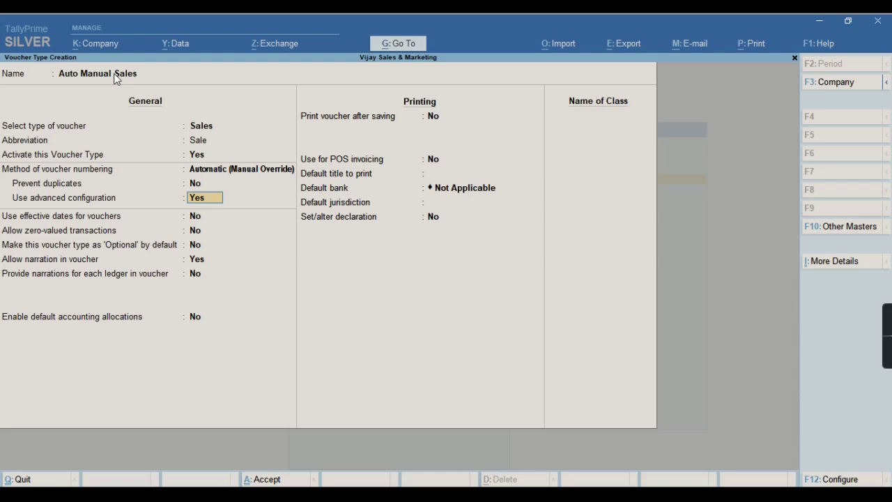
pyautogui.press('Up')
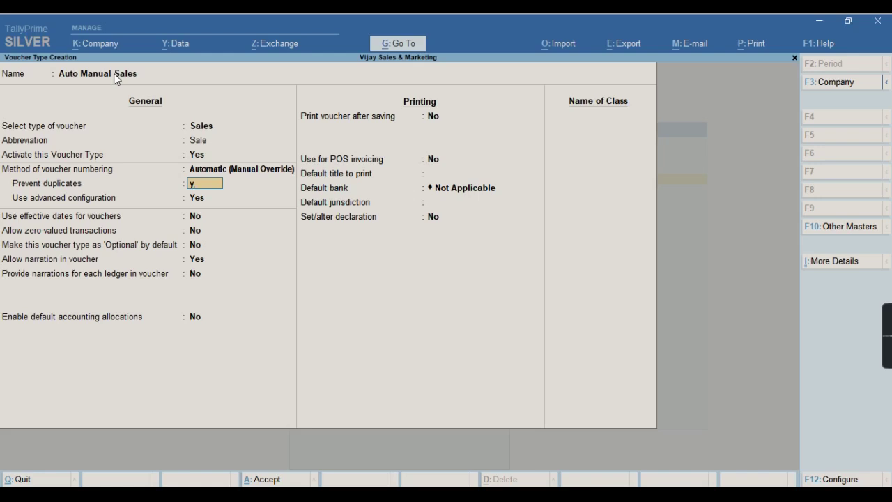
pyautogui.press('Return')
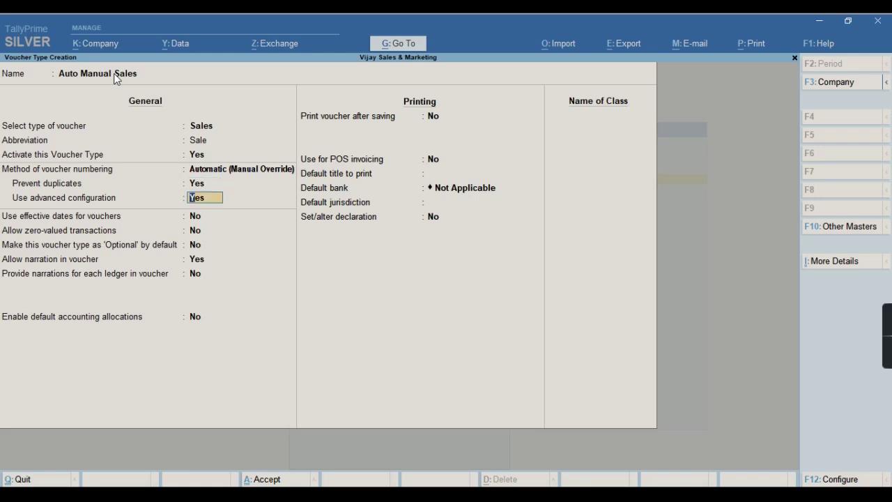
pyautogui.write('n')
pyautogui.press('Return')
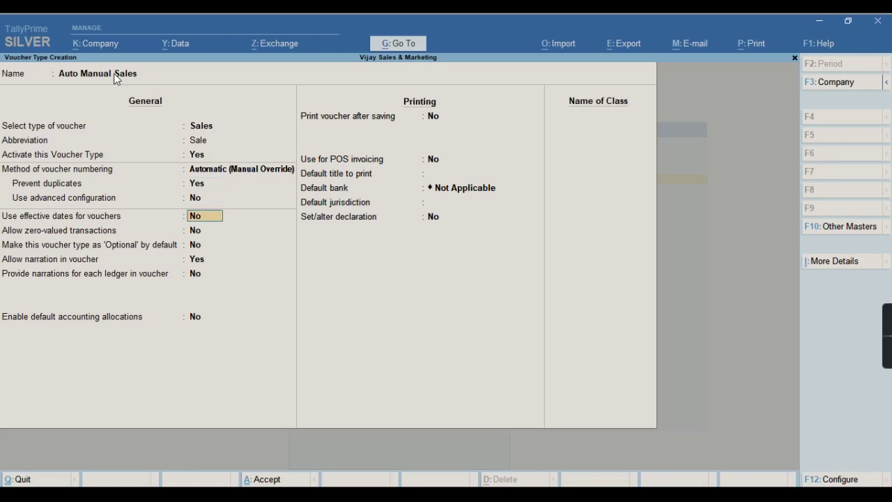
pyautogui.press('ctrl')
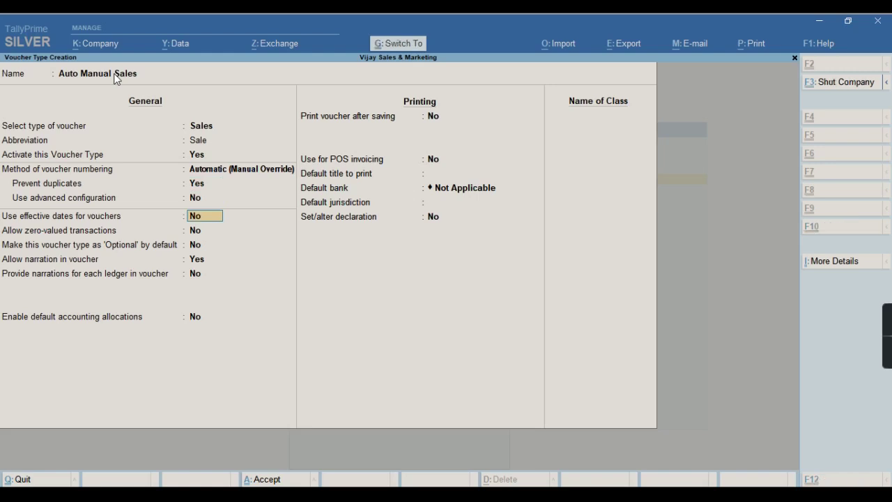
pyautogui.hotkey('ctrl', 'a')
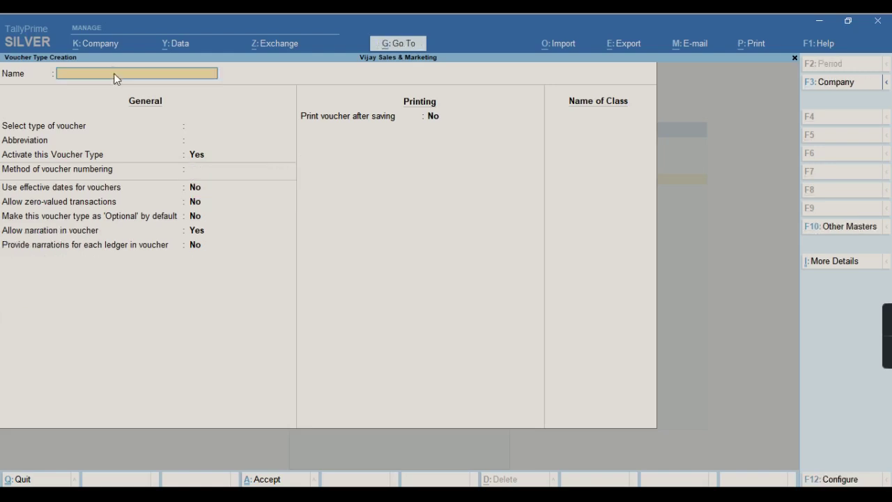
# Start another voucher type named Manual Sales based on Sales.
pyautogui.press('Escape')
pyautogui.press('Escape')
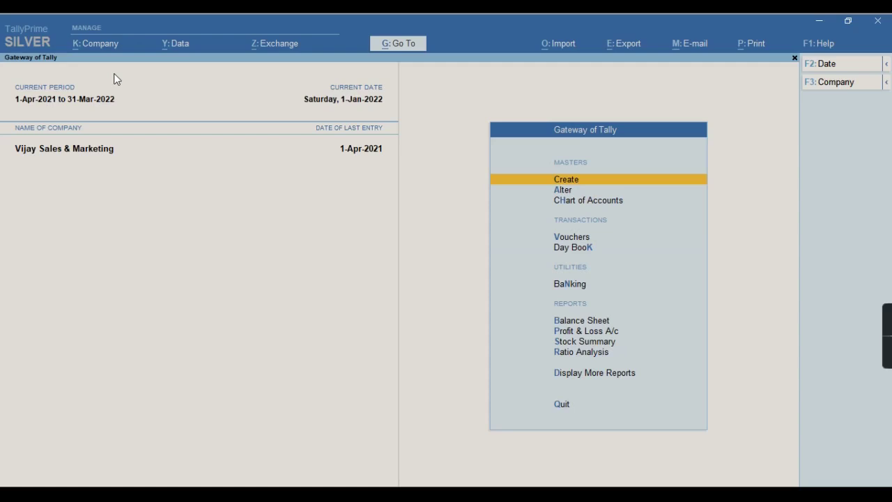
pyautogui.press('Return')
pyautogui.press('Down')
pyautogui.press('Down')
pyautogui.press('Down')
pyautogui.press('Down')
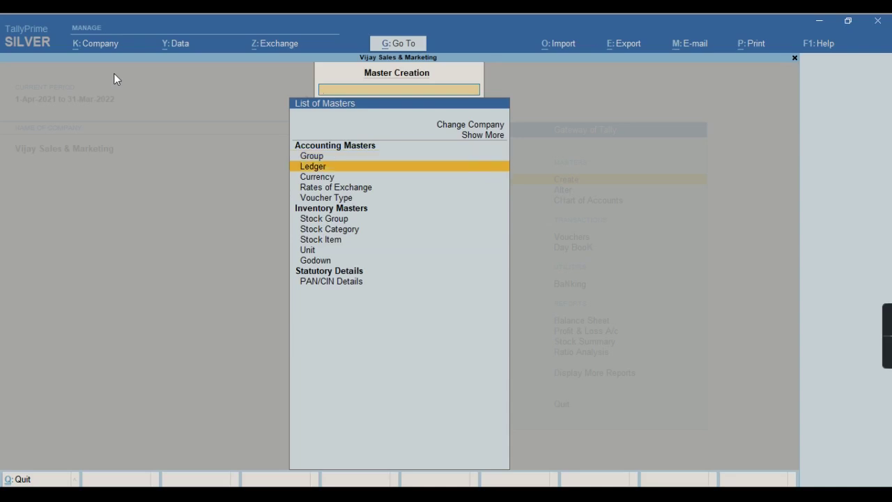
pyautogui.press('Return')
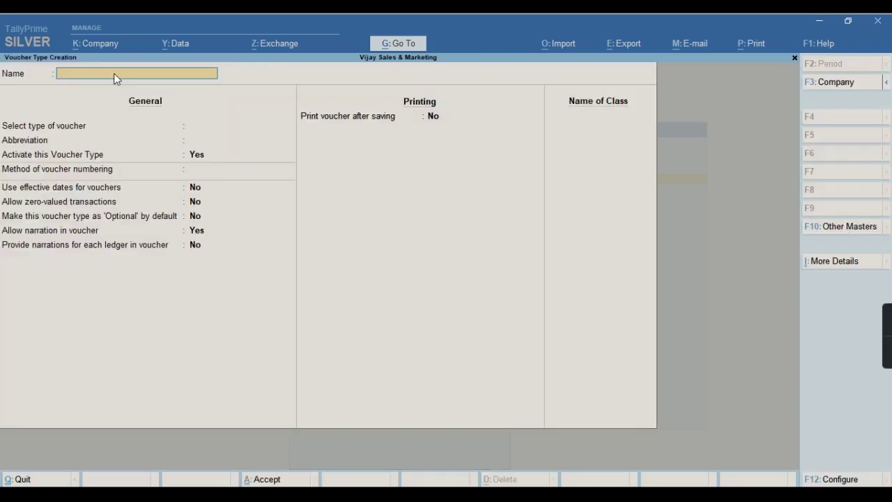
pyautogui.write('Manual Sales')
pyautogui.press('Return')
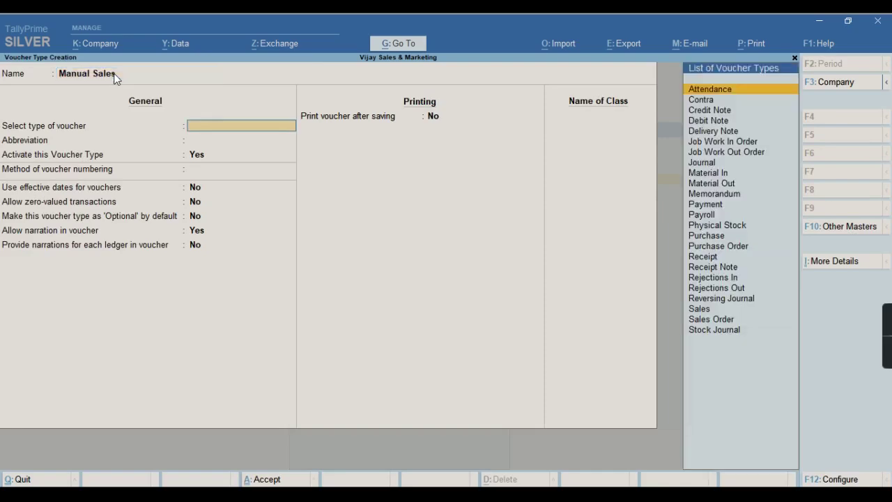
pyautogui.write('Sal')
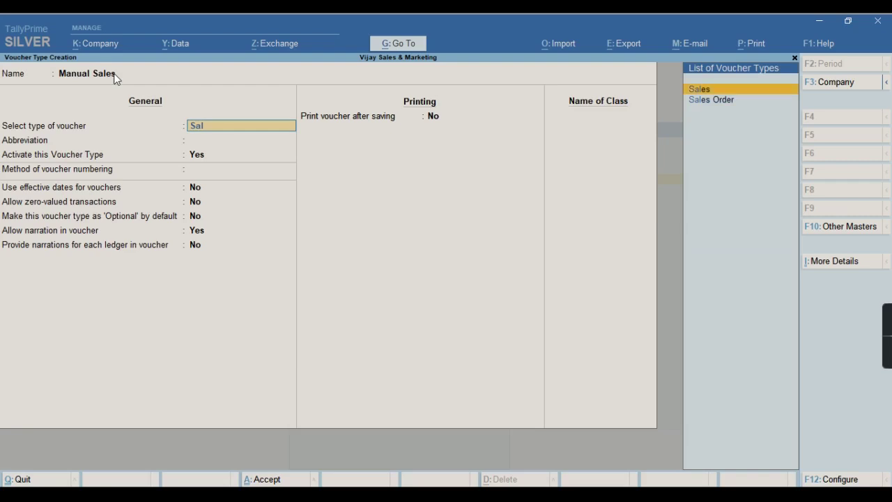
pyautogui.press('Return')
pyautogui.press('Return')
pyautogui.press('Return')
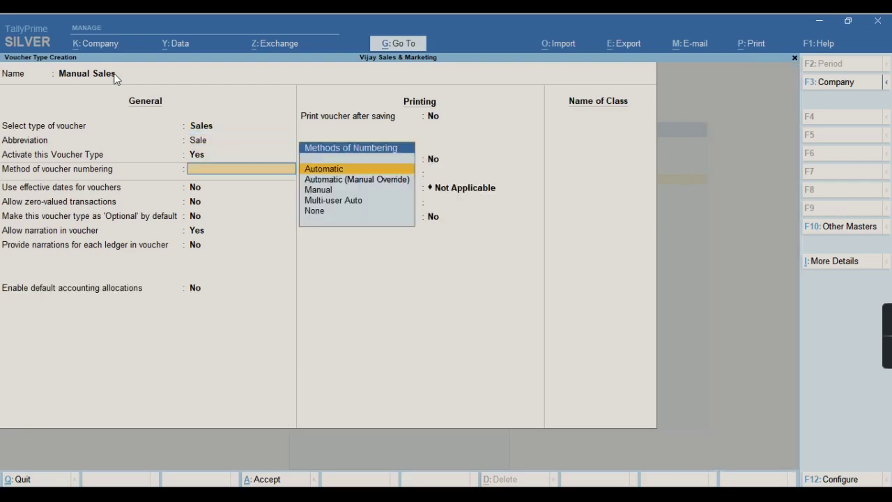
# Set Manual voucher numbering with Prevent duplicates Yes, and save the type.
pyautogui.press('Down')
pyautogui.press('Down')
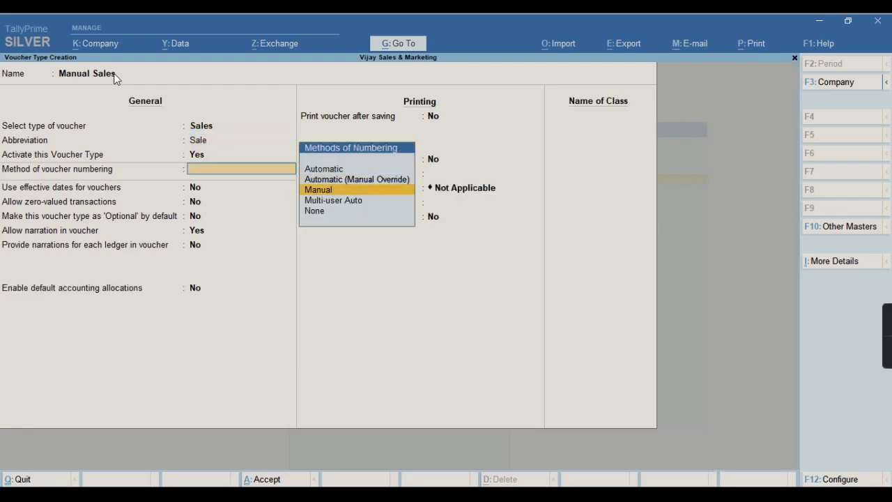
pyautogui.press('Return')
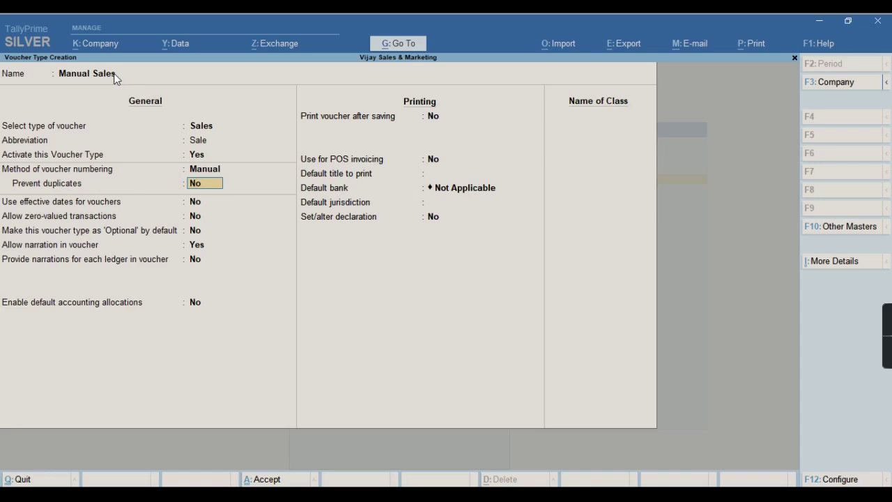
pyautogui.write('y')
pyautogui.press('Return')
pyautogui.press('ctrl')
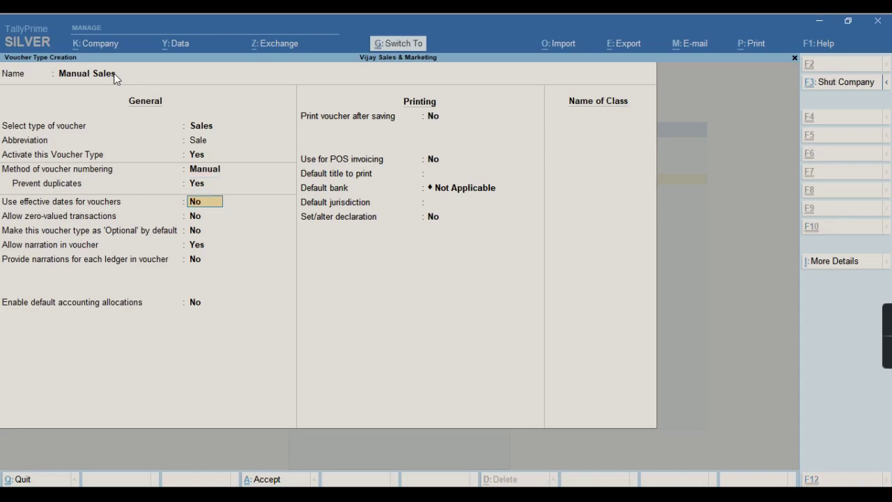
pyautogui.hotkey('ctrl', 'a')
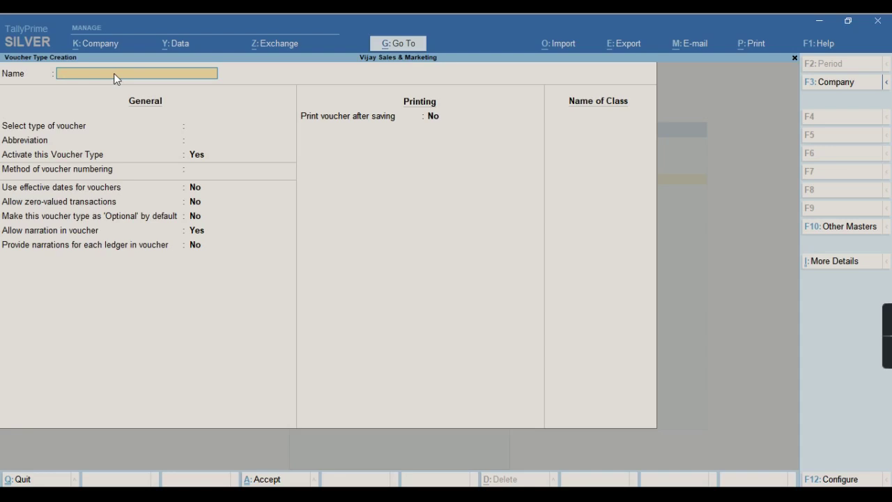
# Create and save Sales voucher type Multi User with Multi-user Auto numbering.
pyautogui.write('Mault')
pyautogui.press('BackSpace')
pyautogui.press('BackSpace')
pyautogui.press('BackSpace')
pyautogui.press('BackSpace')
pyautogui.write('ulti User')
pyautogui.press('Return')
pyautogui.write('Sa')
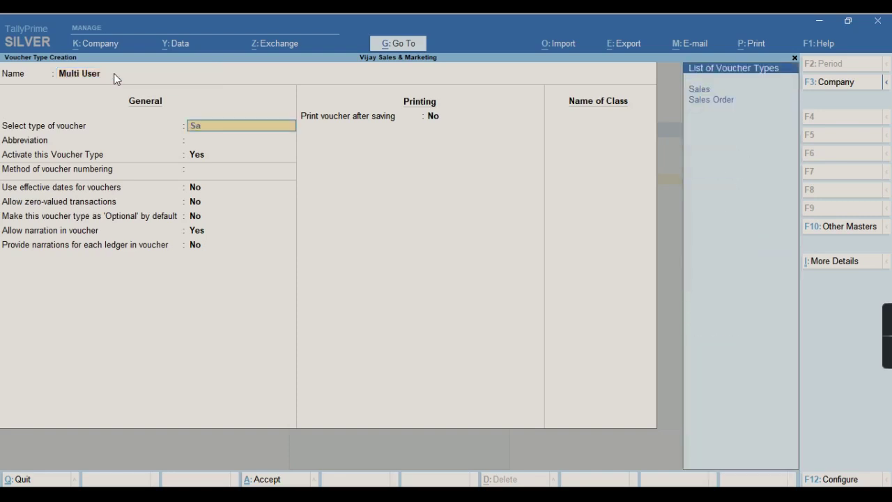
pyautogui.press('Return')
pyautogui.press('Return')
pyautogui.press('Return')
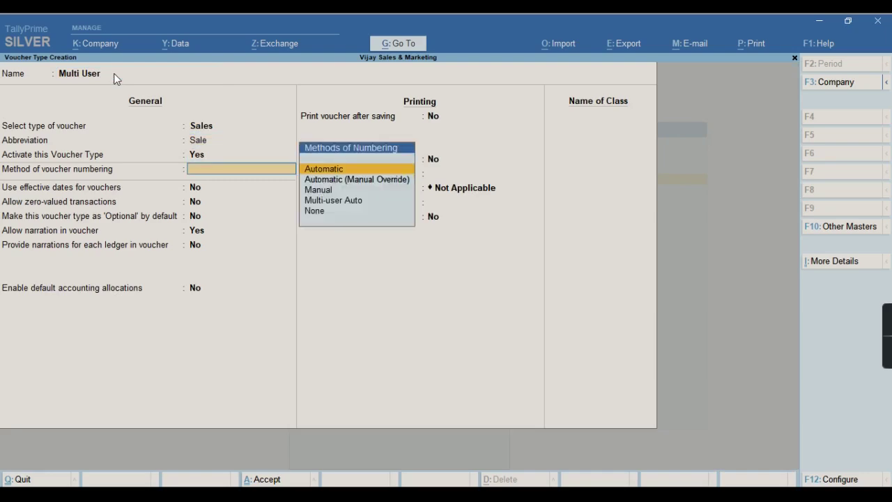
pyautogui.press('Down')
pyautogui.press('Down')
pyautogui.press('Down')
pyautogui.press('Return')
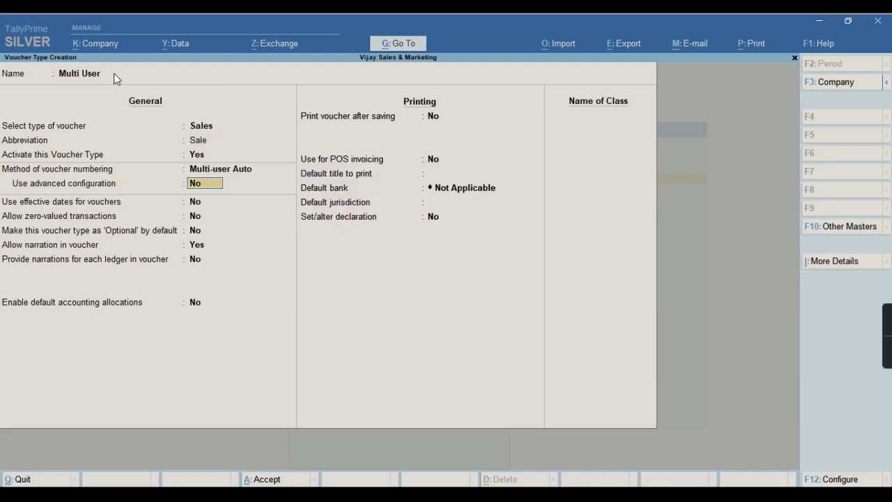
pyautogui.hotkey('ctrl', 'a')
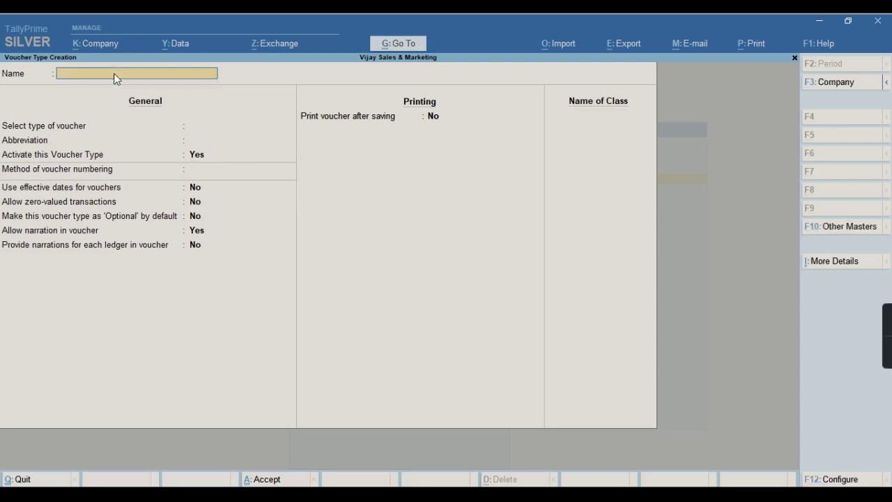
# Create and save Sales voucher type None Sales with numbering None, then exit to Gateway.
pyautogui.write('None Sales')
pyautogui.press('Return')
pyautogui.write('Sa')
pyautogui.press('Return')
pyautogui.press('Return')
pyautogui.press('Return')
pyautogui.press('Down')
pyautogui.press('Down')
pyautogui.press('Down')
pyautogui.press('Down')
pyautogui.press('Return')
pyautogui.hotkey('ctrl', 'a')
pyautogui.press('Escape')
pyautogui.press('Escape')
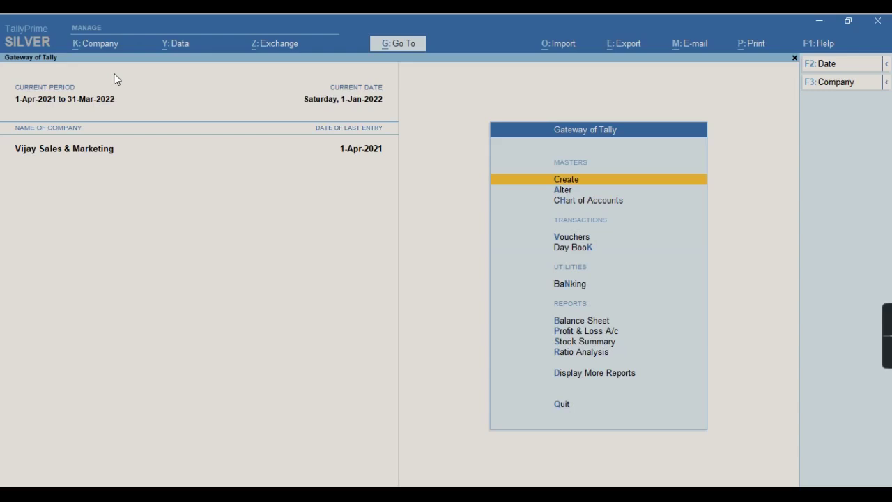
# Open voucher entry, switch to Auto Manual Sales, and enter voucher number 12.
pyautogui.press('Down')
pyautogui.press('Down')
pyautogui.press('Down')
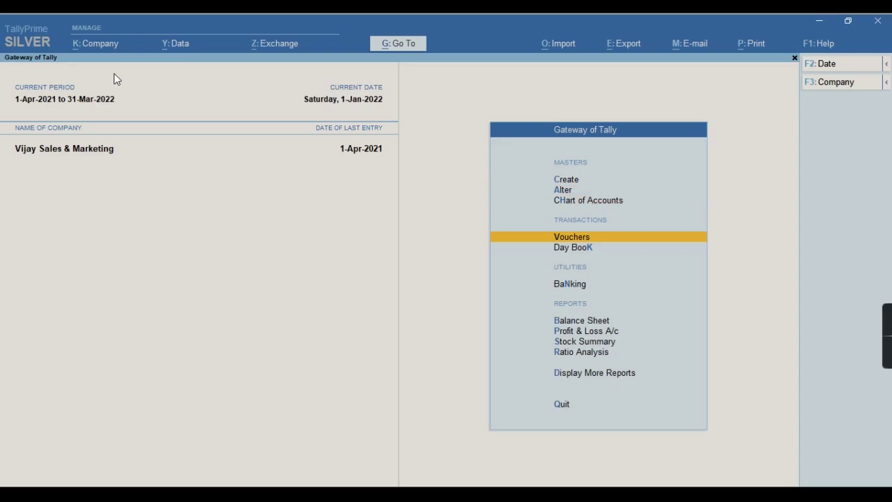
pyautogui.press('Return')
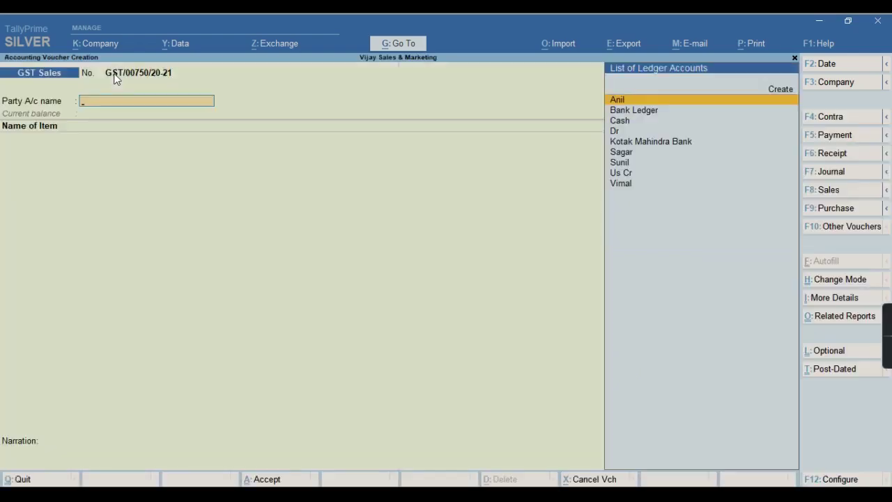
pyautogui.press('F8')
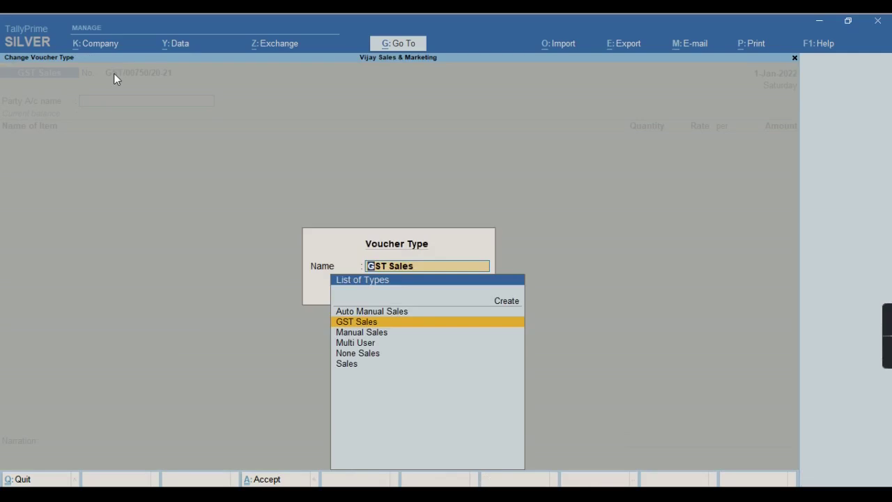
pyautogui.press('Up')
pyautogui.press('Return')
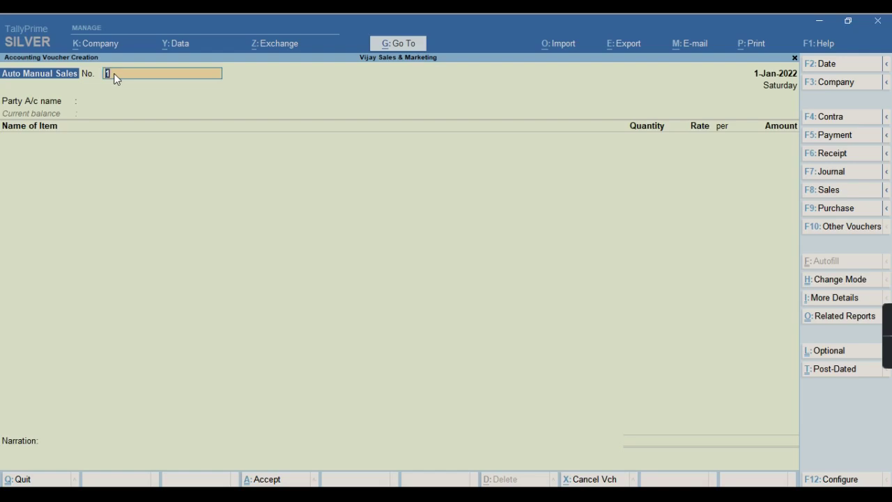
pyautogui.write('12')
pyautogui.press('F8')
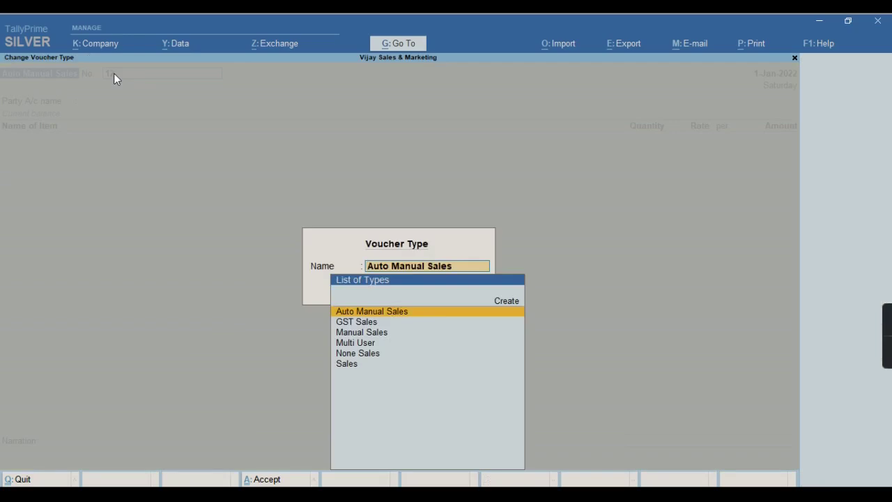
# Switch the voucher to Manual Sales and give it number 1231.
pyautogui.press('Down')
pyautogui.press('Down')
pyautogui.press('Return')
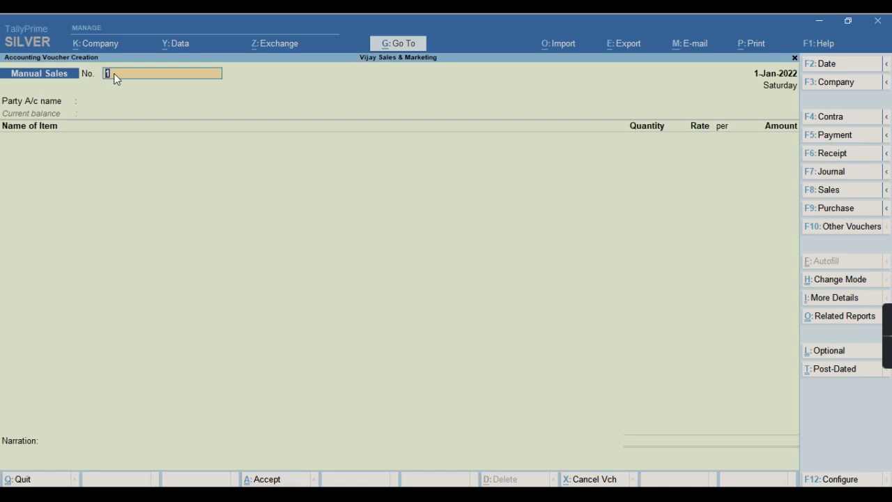
pyautogui.write('231')
pyautogui.press('Return')
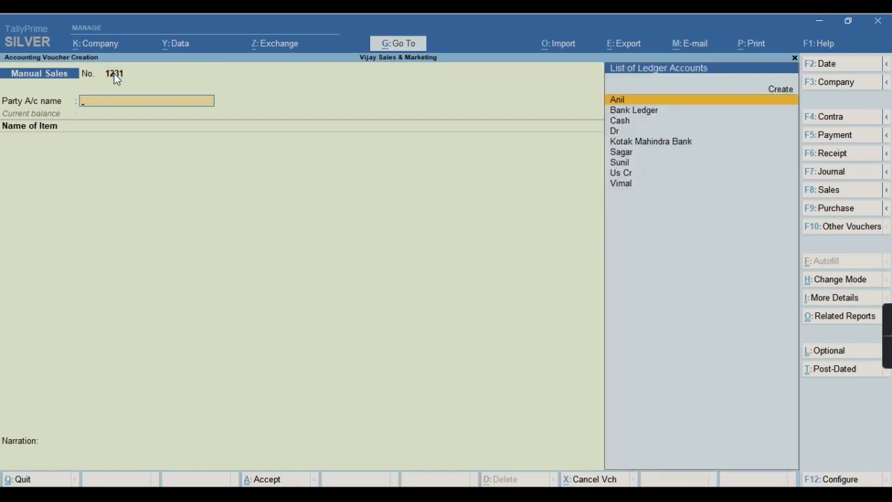
# Reopen voucher entry as a Purchase voucher and bring up the voucher type list.
pyautogui.press('Escape')
pyautogui.press('Return')
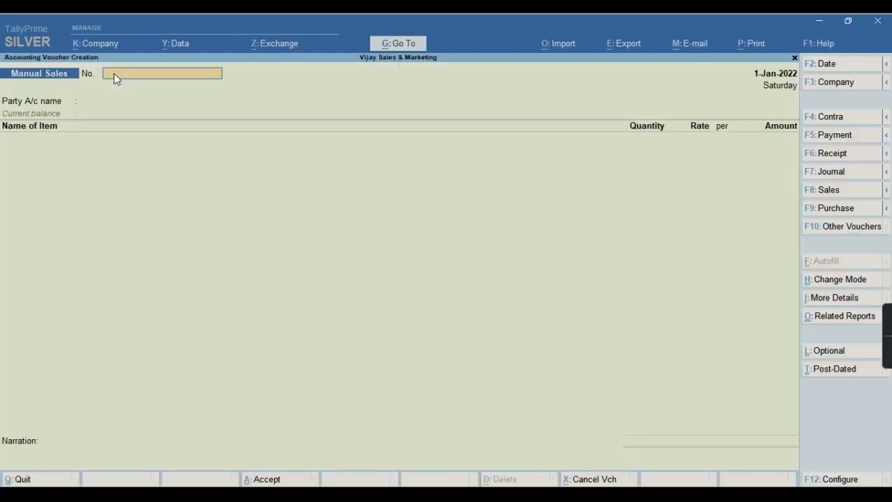
pyautogui.press('F9')
pyautogui.press('F8')
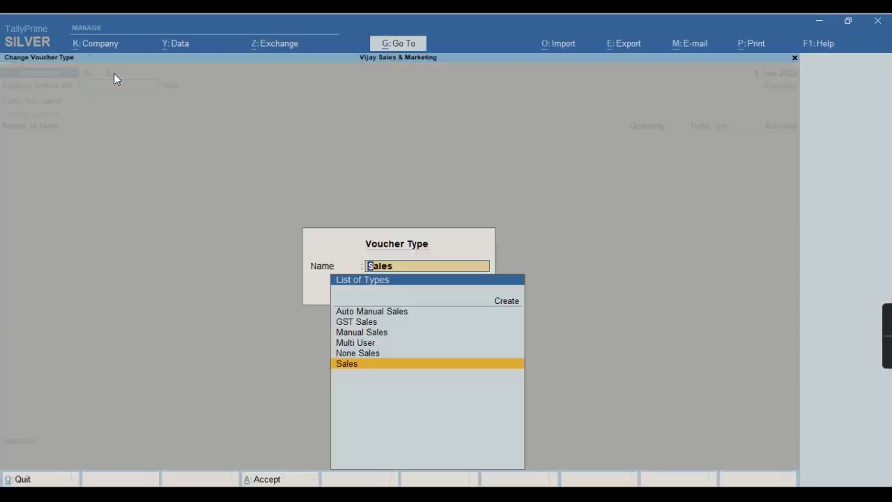
# Switch to Multi User (auto number 1), then None Sales (no number), and quit to Gateway of Tally.
pyautogui.press('Up')
pyautogui.press('Up')
pyautogui.press('Return')
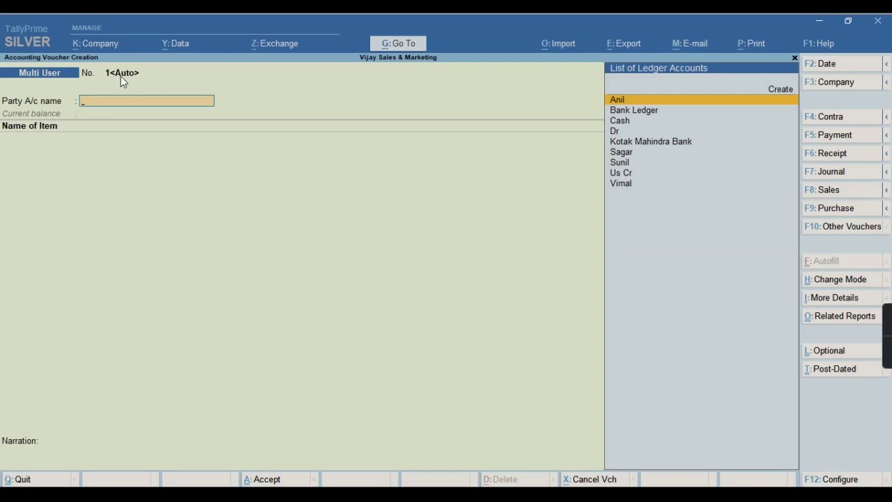
pyautogui.press('F8')
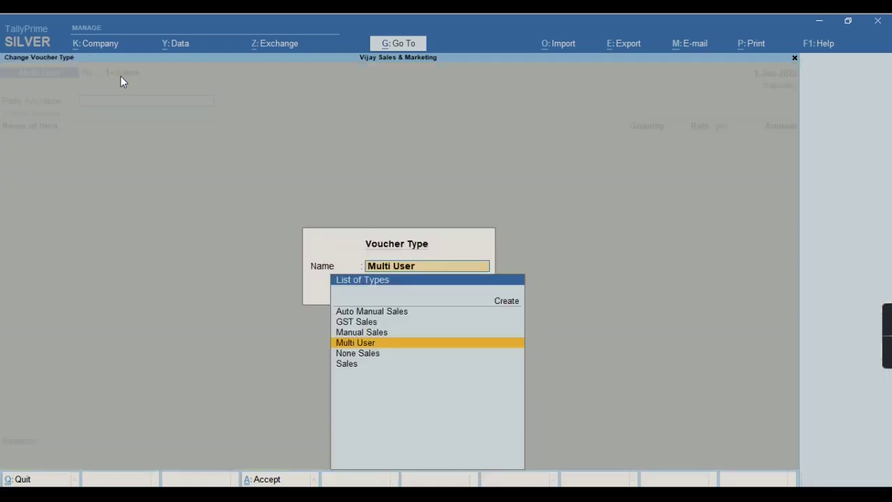
pyautogui.press('Down')
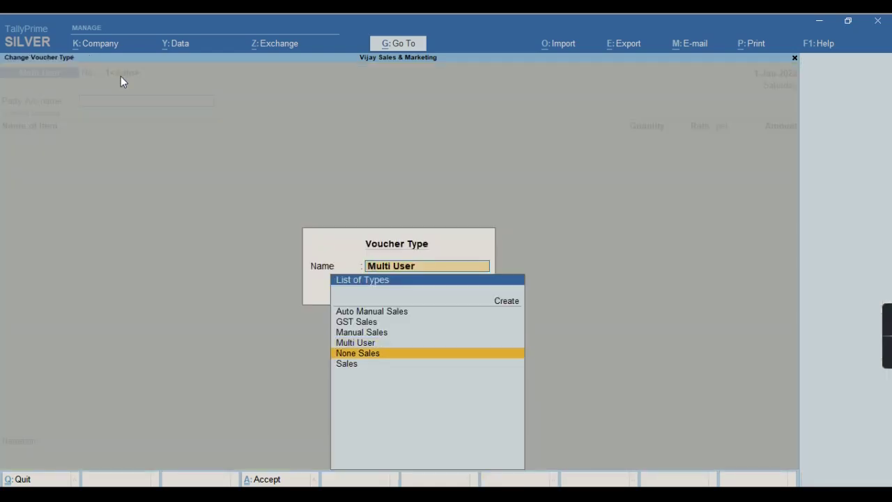
pyautogui.press('Return')
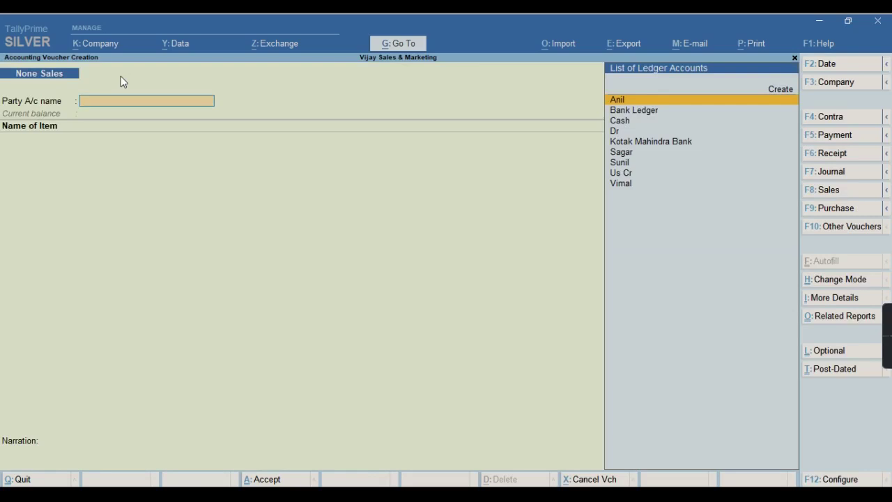
pyautogui.press('Escape')
pyautogui.press('y')
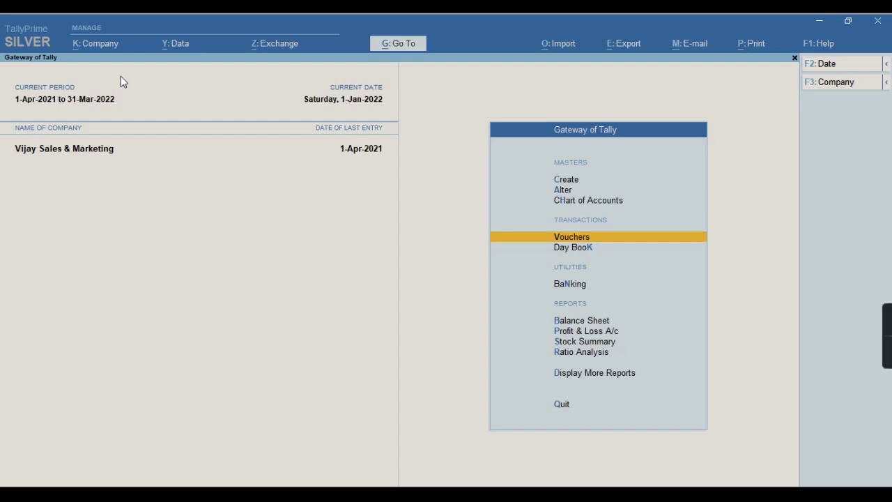